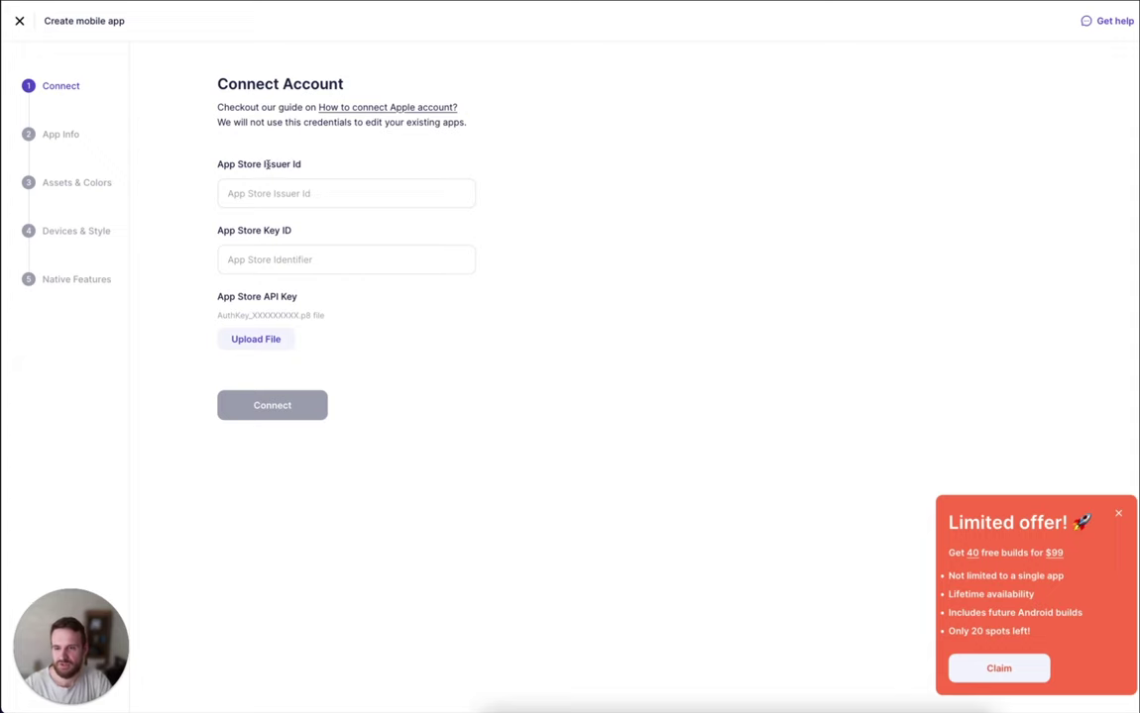
# Open the guide on connecting an Apple account and scroll through it.
pyautogui.click(349, 109)
pyautogui.scroll(-5, 501, 308)
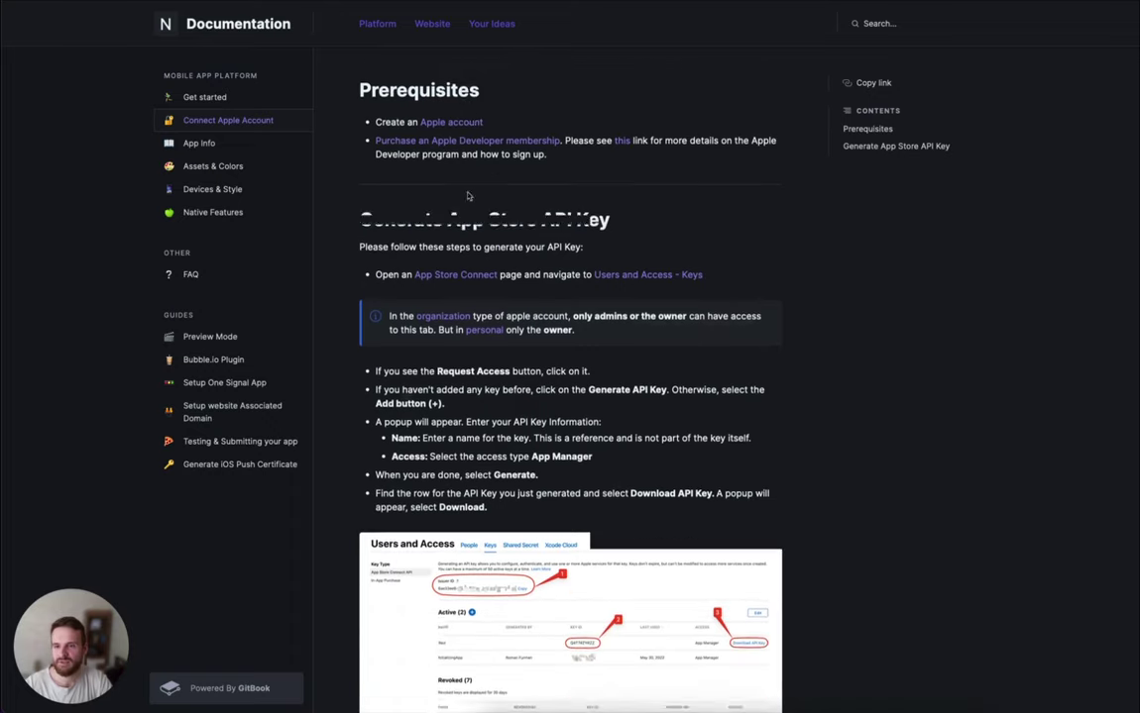
pyautogui.scroll(-5, 502, 310)
pyautogui.scroll(8, 503, 310)
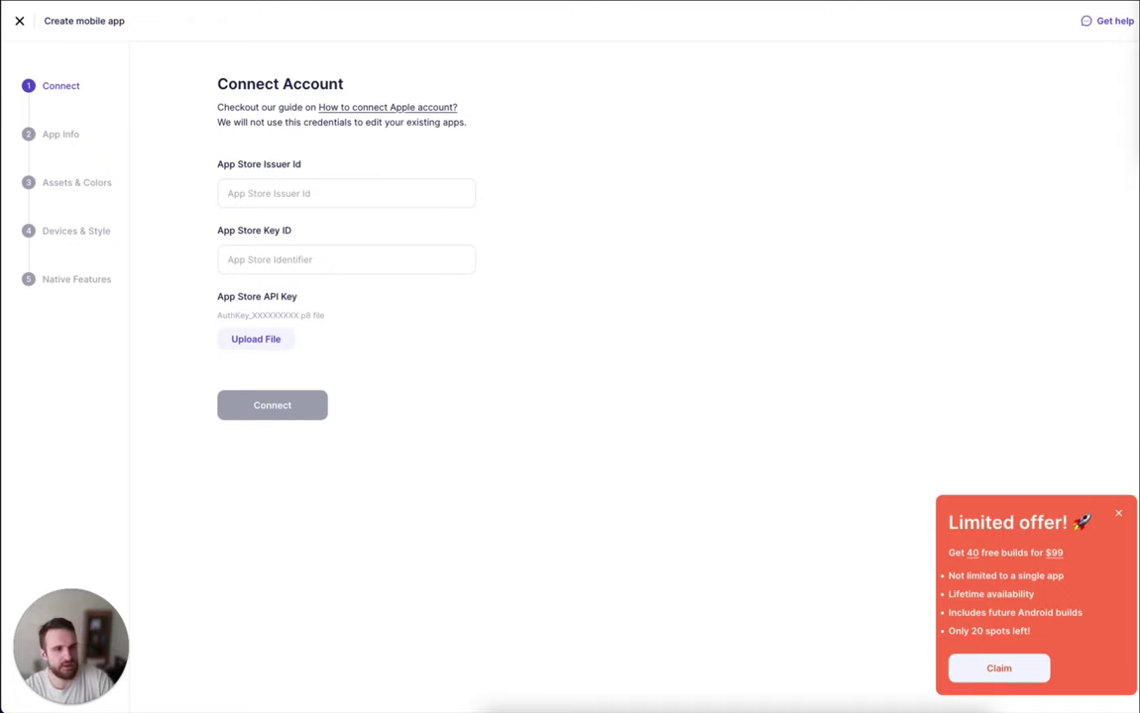
# Paste the Issuer Id and Key ID, upload the .p8 API key from Downloads, and connect.
pyautogui.click(326, 193)
pyautogui.hotkey('ctrl', 'v')
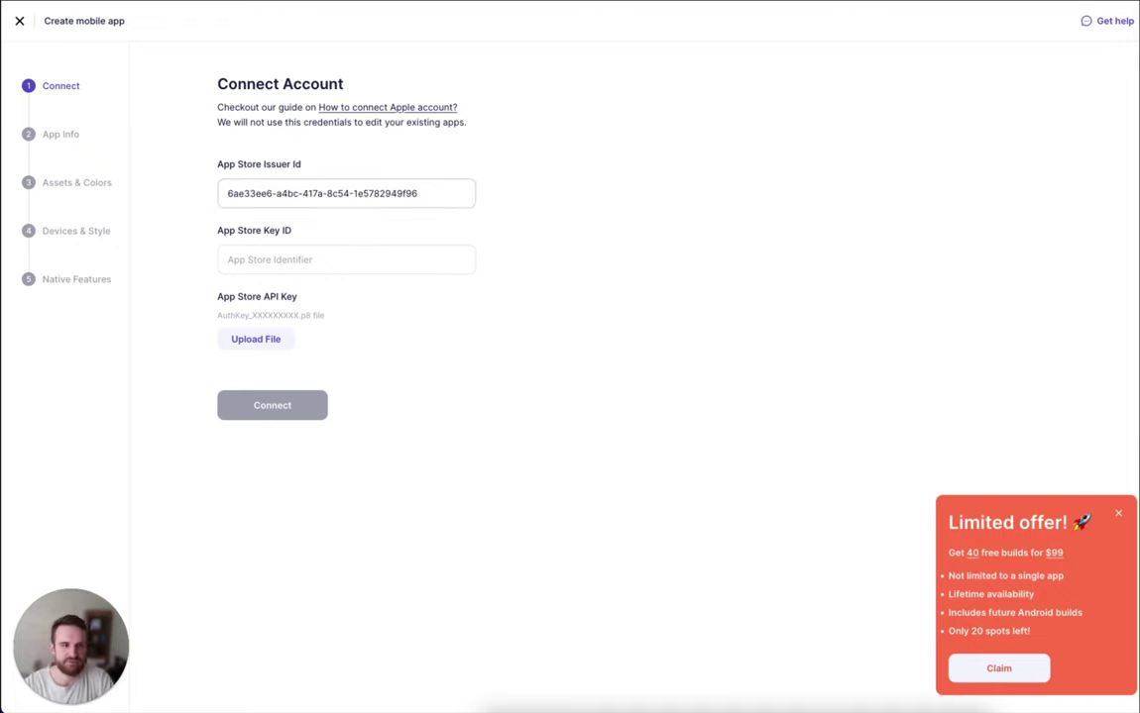
pyautogui.click(318, 260)
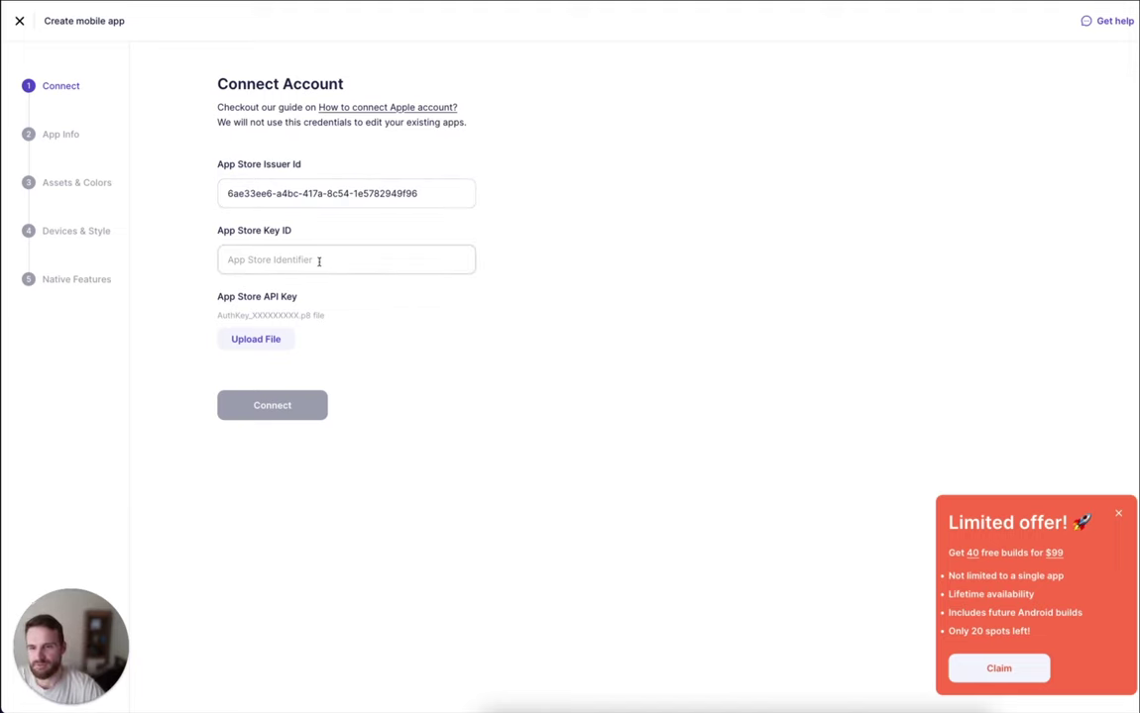
pyautogui.hotkey('ctrl', 'v')
pyautogui.click(256, 339)
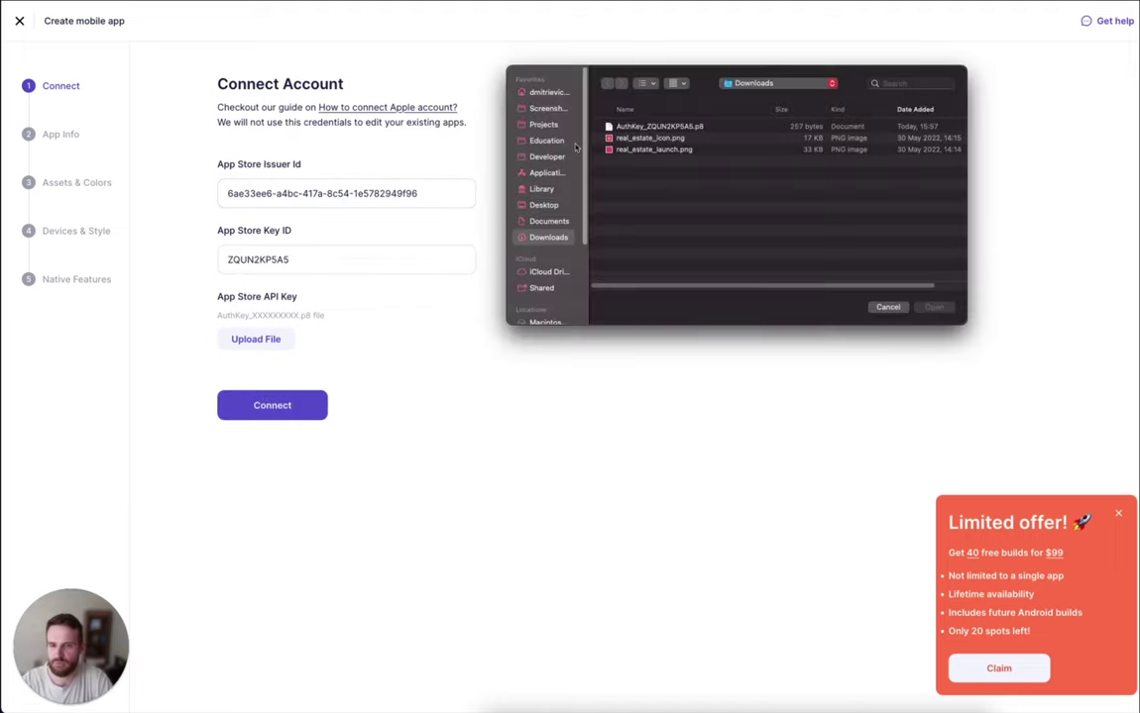
pyautogui.doubleClick(602, 114)
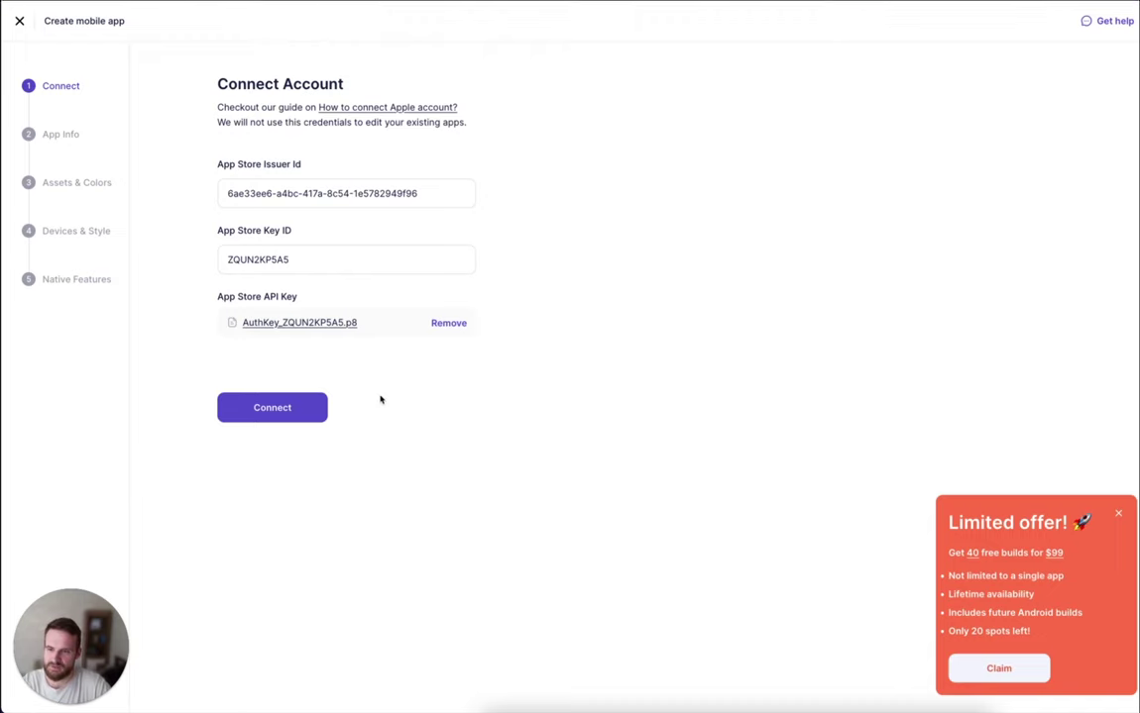
pyautogui.click(275, 413)
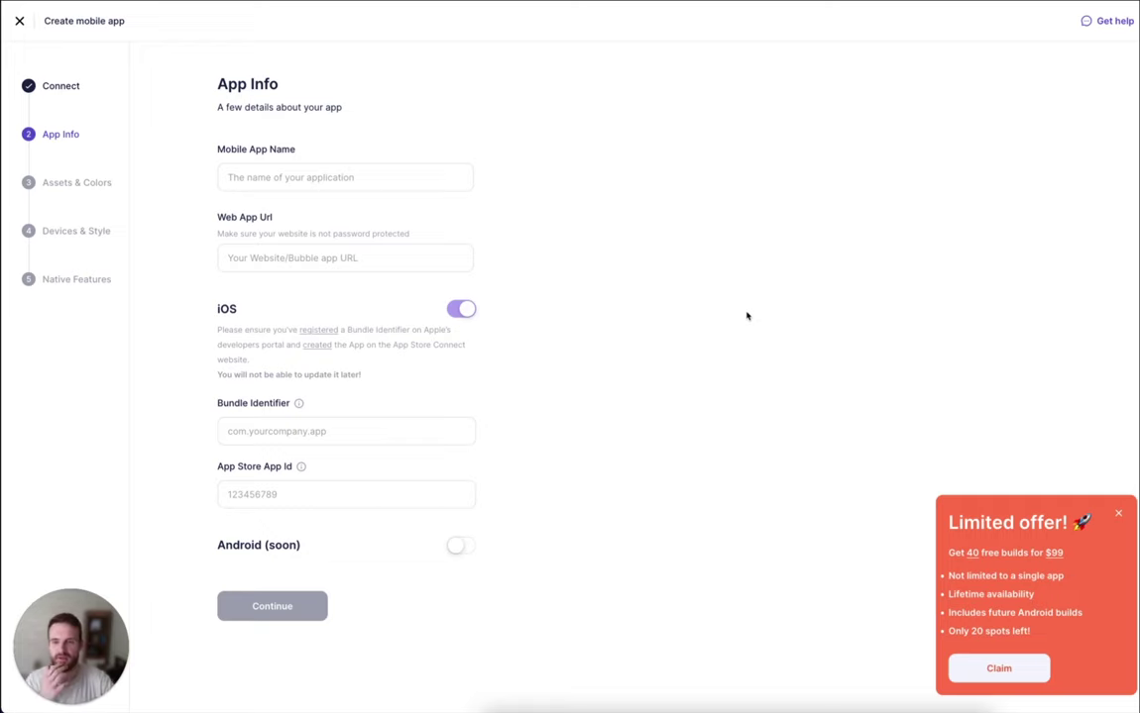
# Enter app name 'Real Estate', the web app URL, bundle ID com.ncnp.realestate and App Store App Id, then continue.
pyautogui.click(338, 184)
pyautogui.write('Re')
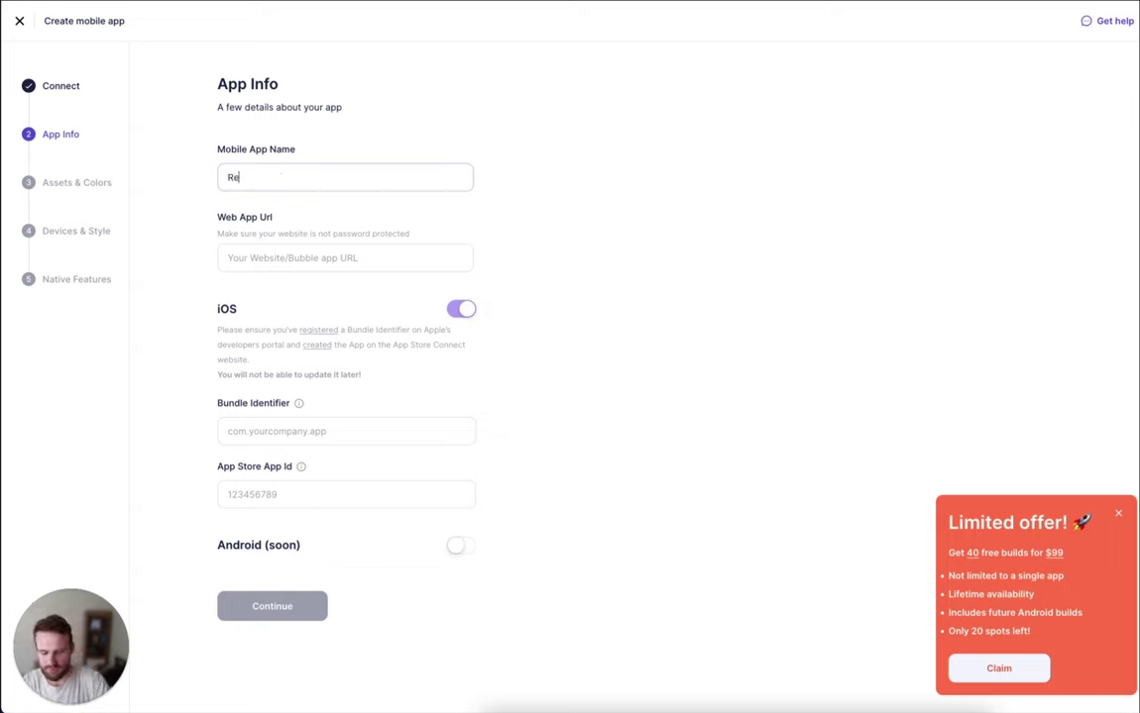
pyautogui.write('al Estate')
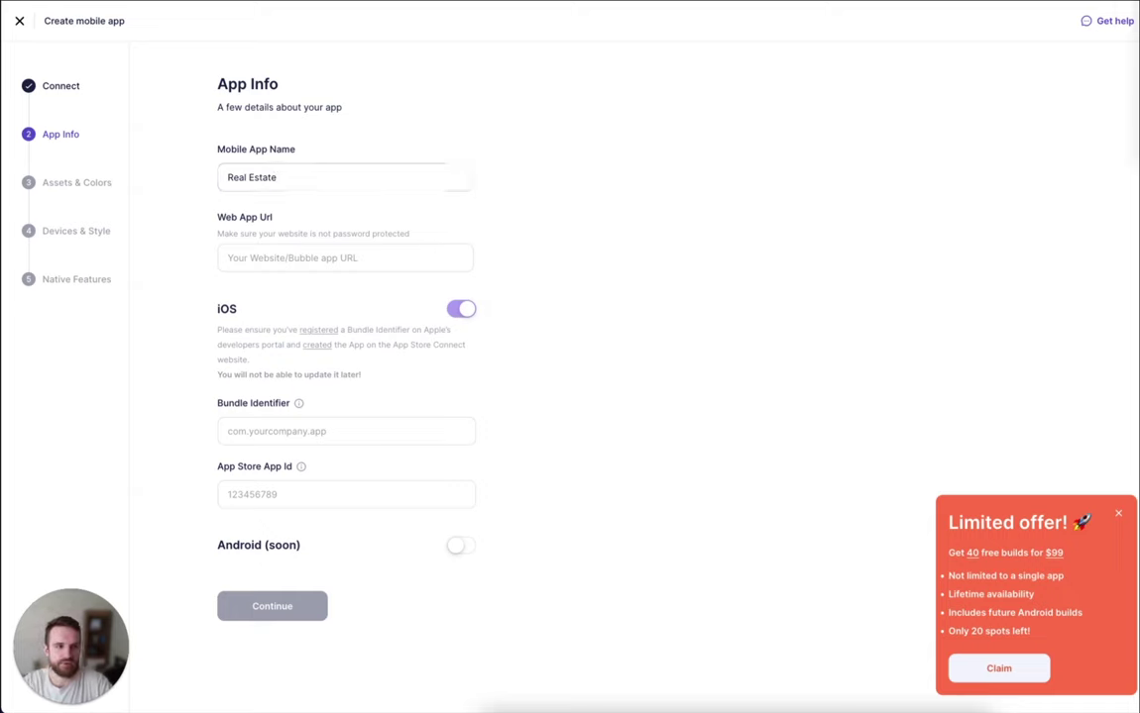
pyautogui.click(282, 247)
pyautogui.hotkey('ctrl', 'v')
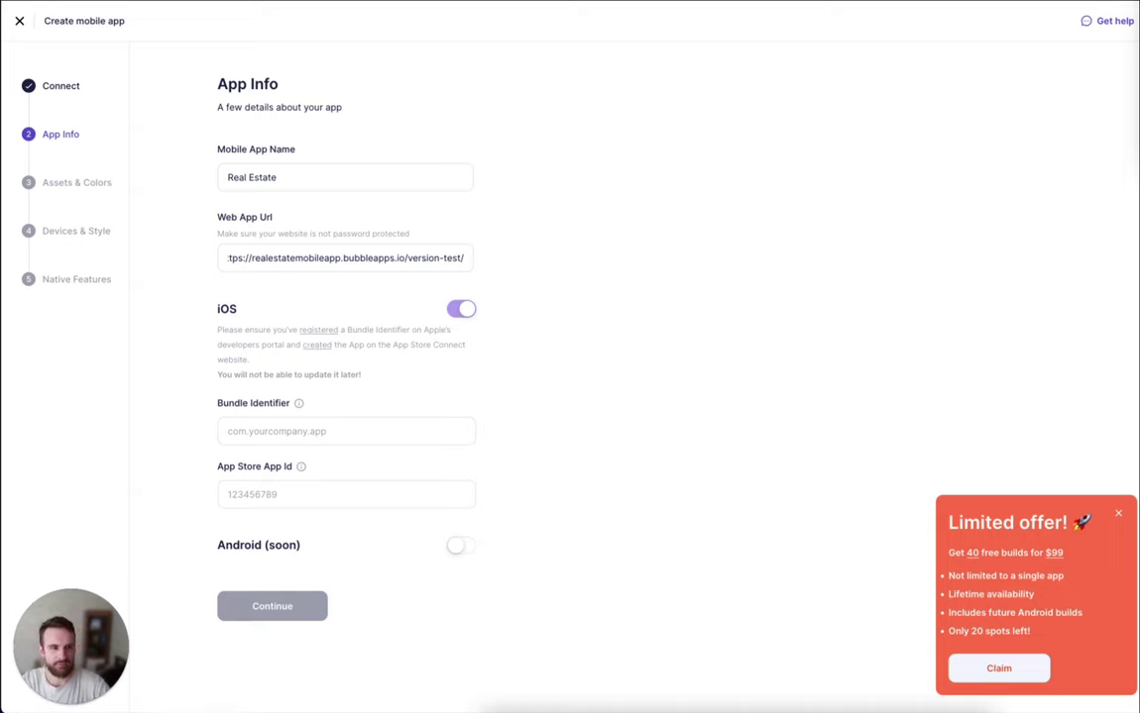
pyautogui.click(331, 426)
pyautogui.write('com.ncnp.realestate')
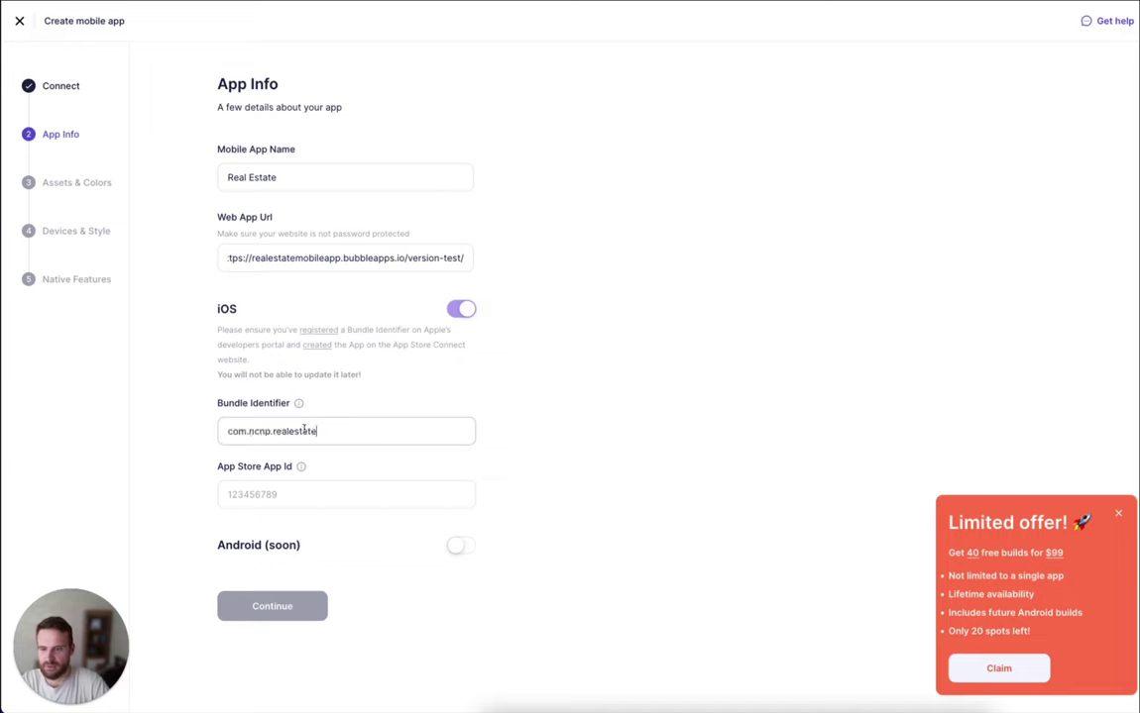
pyautogui.click(319, 493)
pyautogui.hotkey('ctrl', 'v')
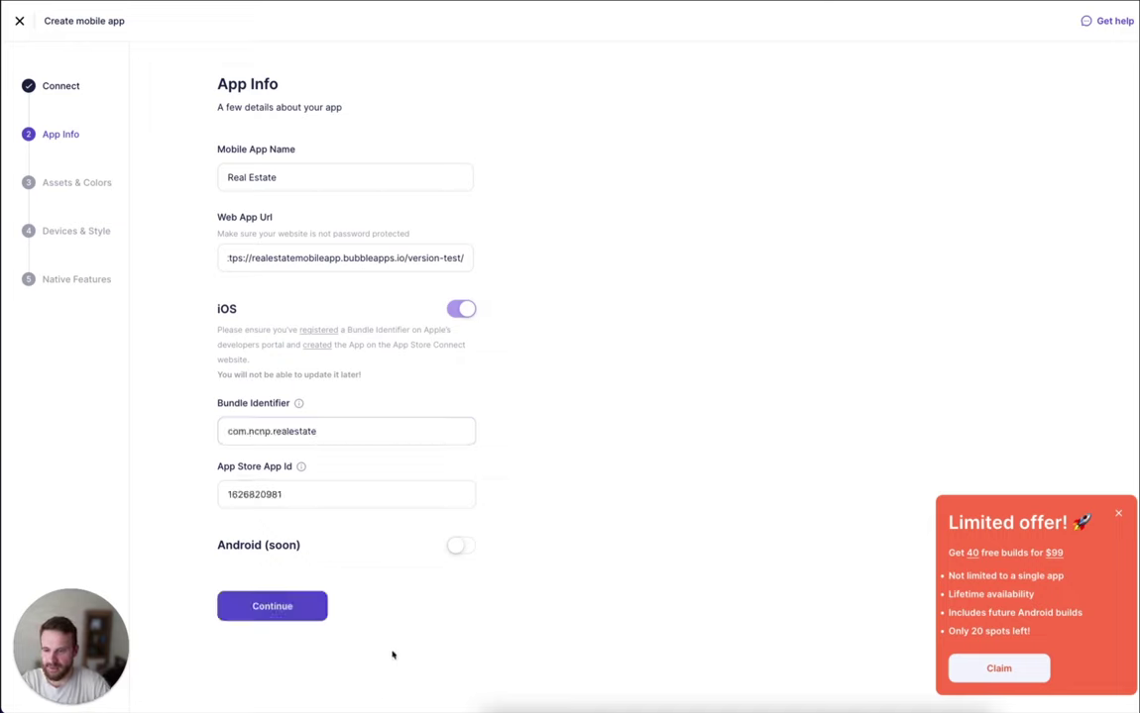
pyautogui.click(297, 615)
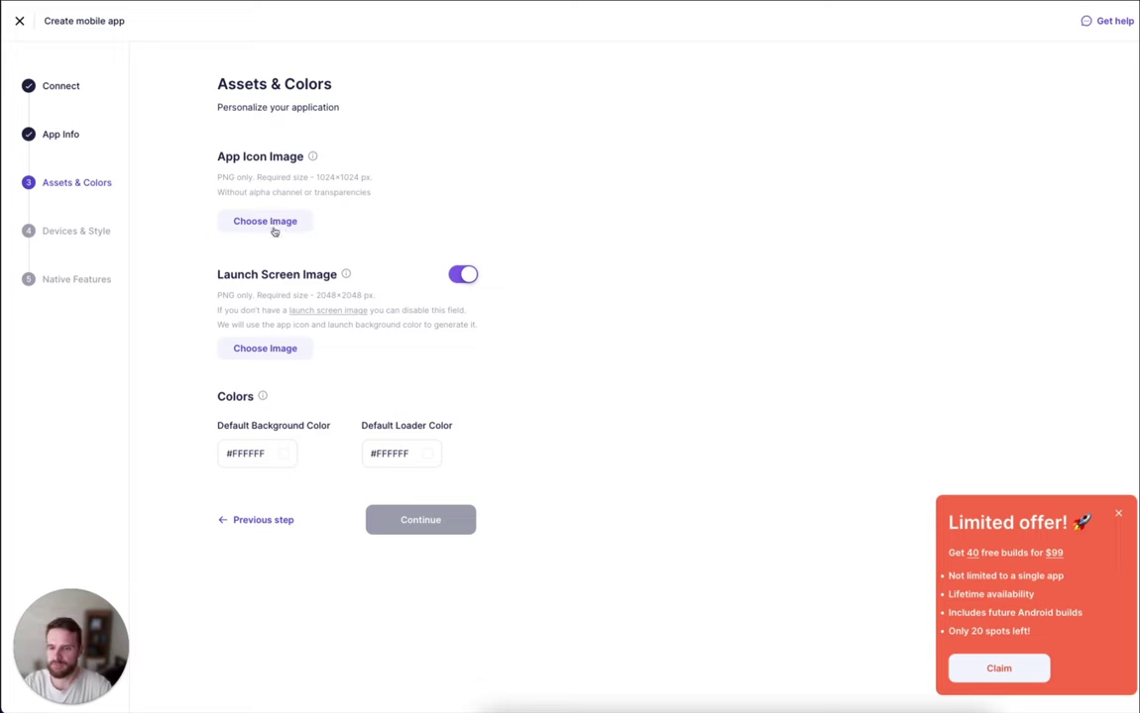
# Set real_estate_icon.png as the app icon and real_estate_launch.png as the launch screen image.
pyautogui.doubleClick(599, 127)
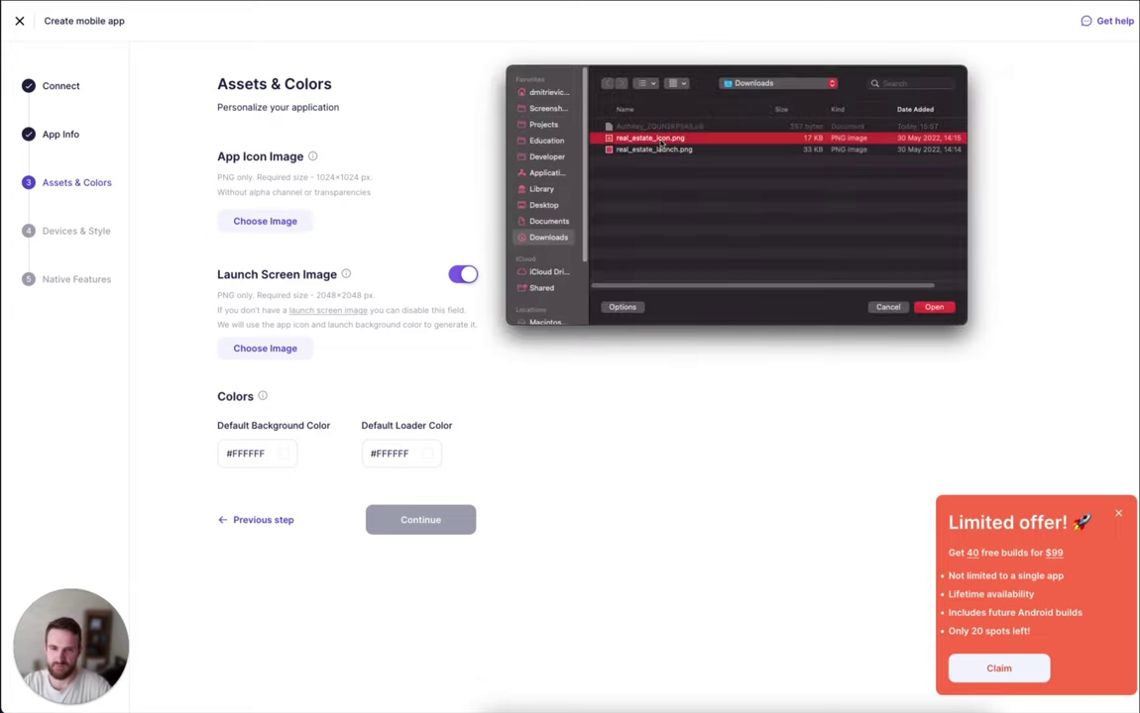
pyautogui.click(264, 350)
pyautogui.doubleClick(633, 149)
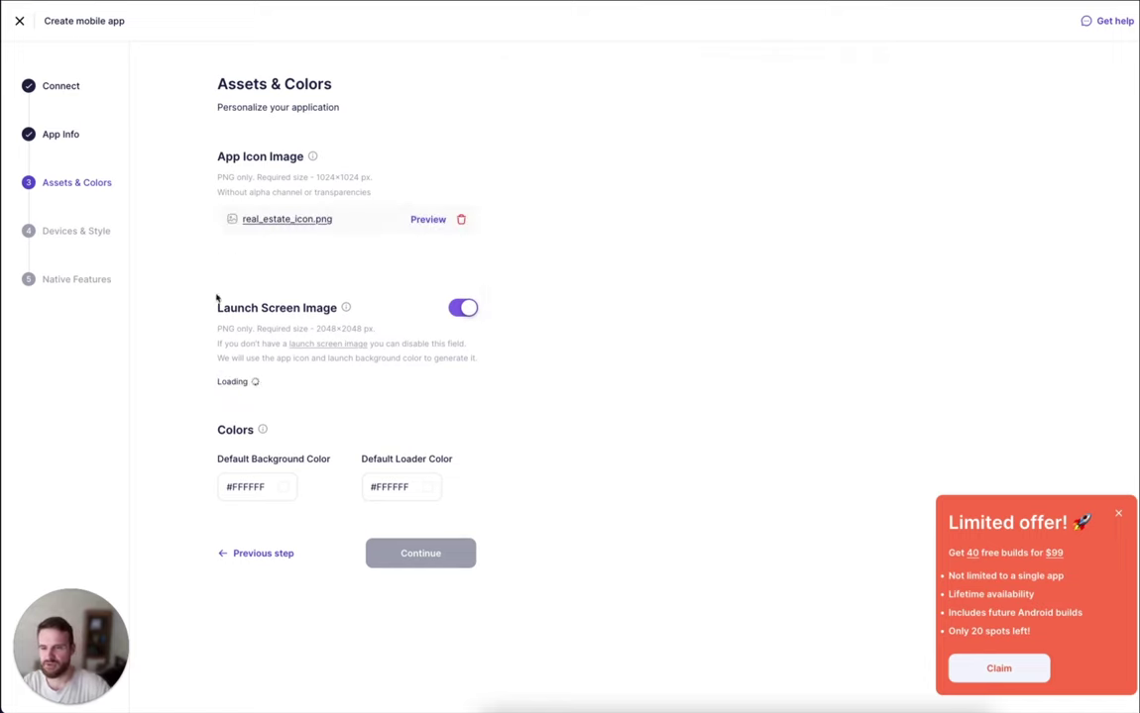
# Preview the app icon and the launch screen on a phone, closing each preview.
pyautogui.click(420, 221)
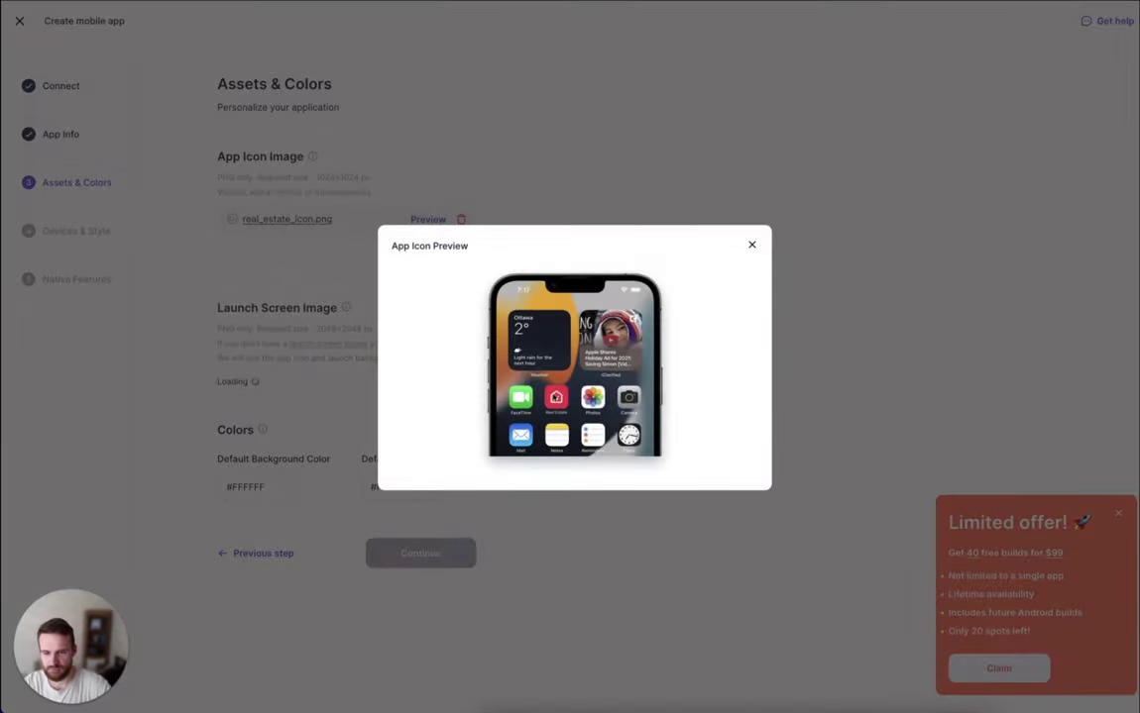
pyautogui.click(752, 246)
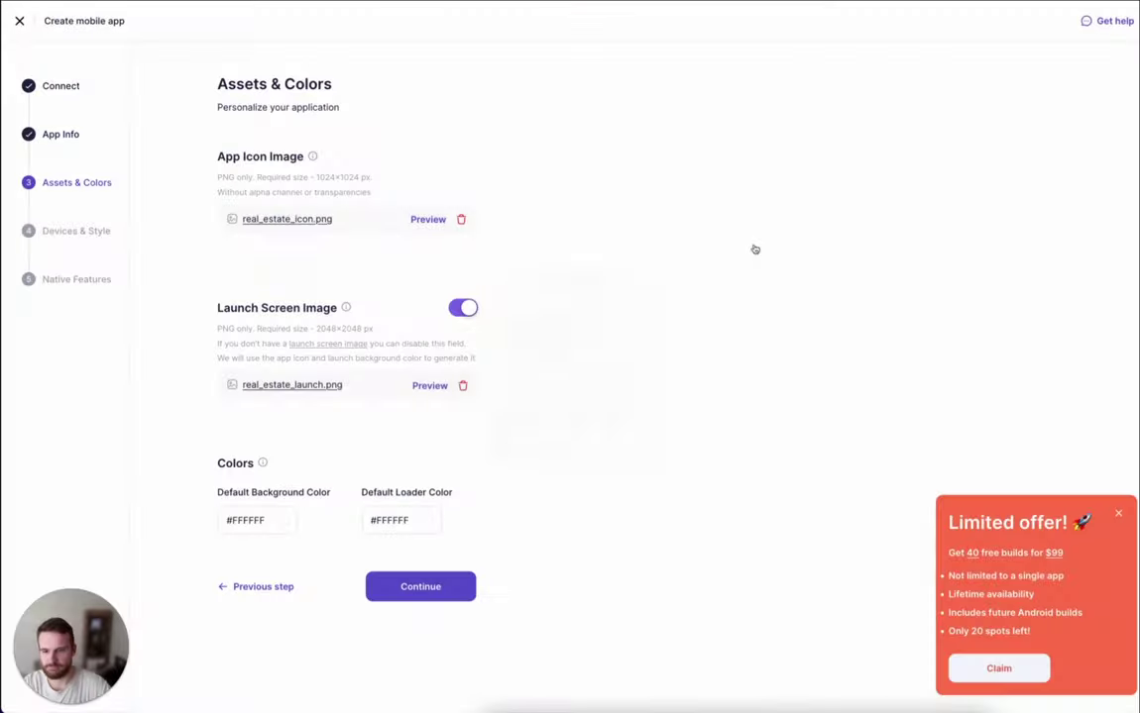
pyautogui.click(415, 387)
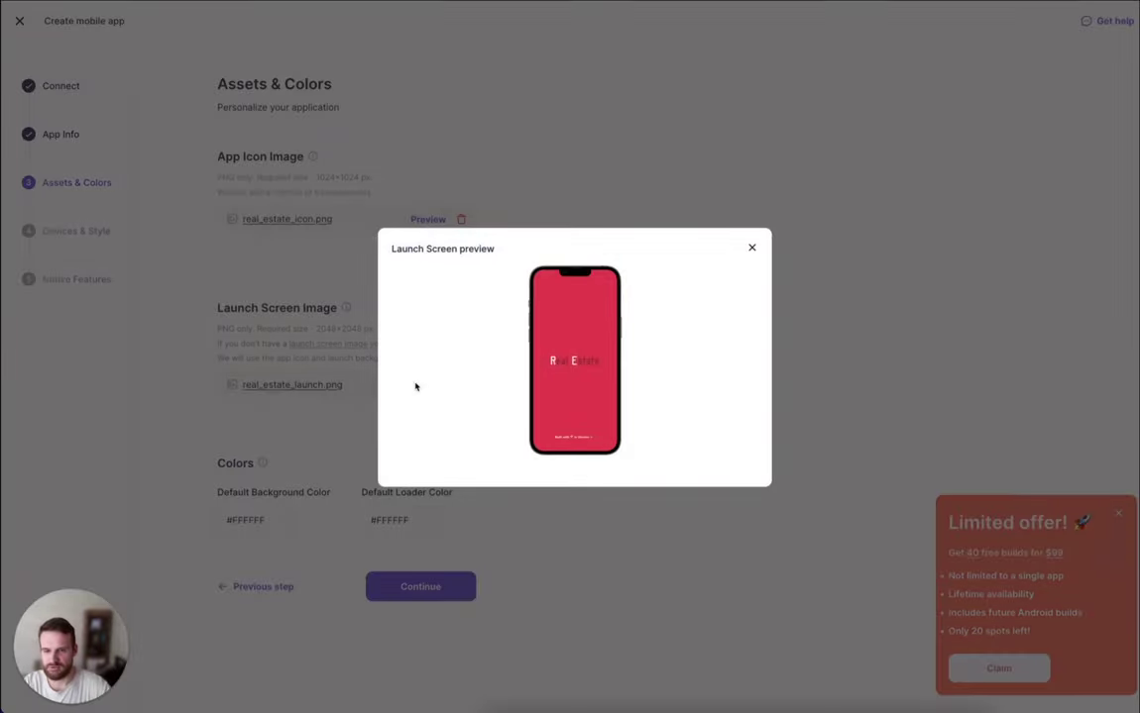
pyautogui.click(752, 247)
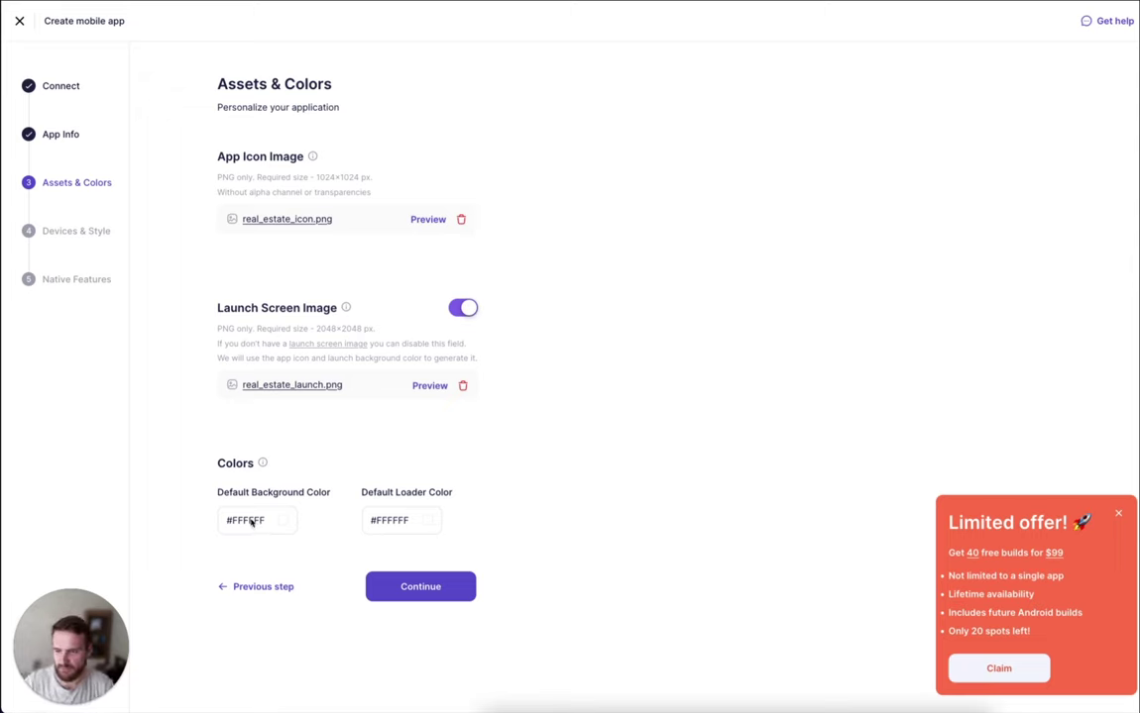
# Set the default background colour to white, hex FFFFFF.
pyautogui.click(253, 521)
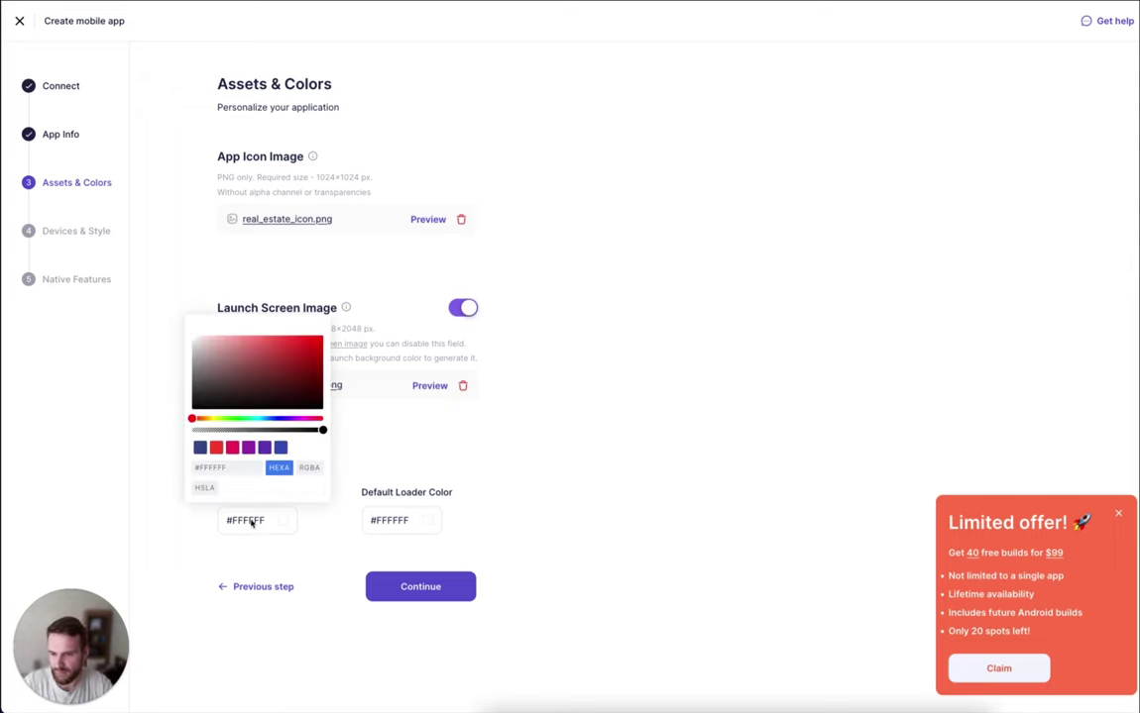
pyautogui.click(217, 448)
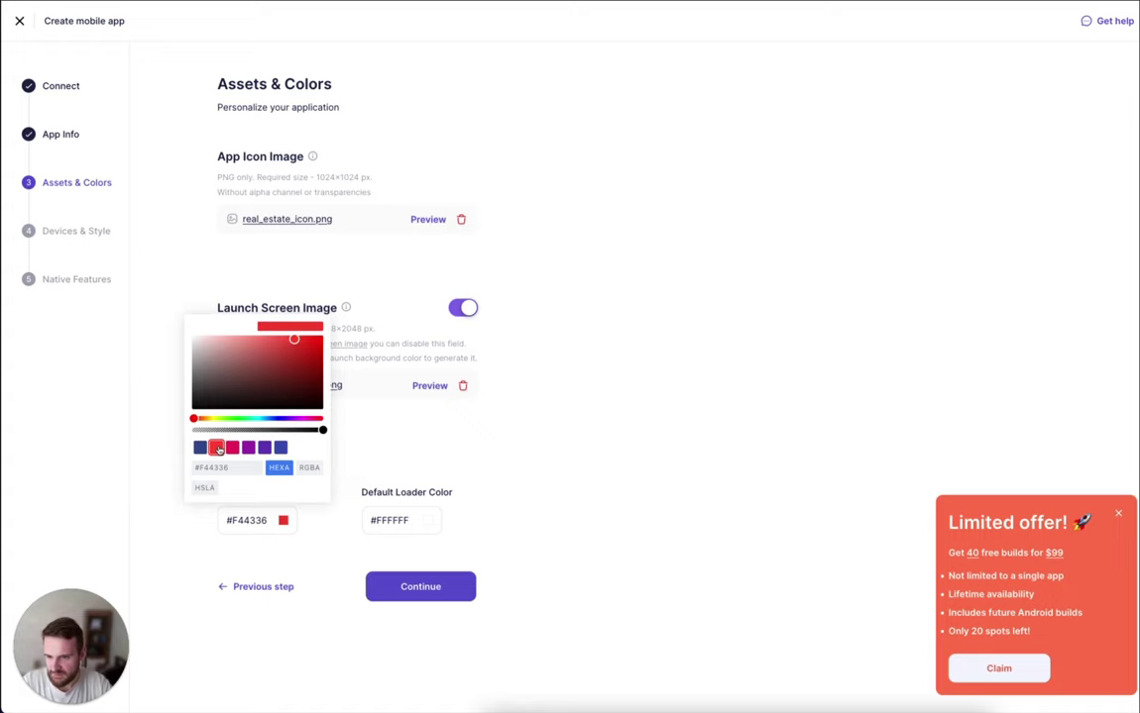
pyautogui.doubleClick(213, 468)
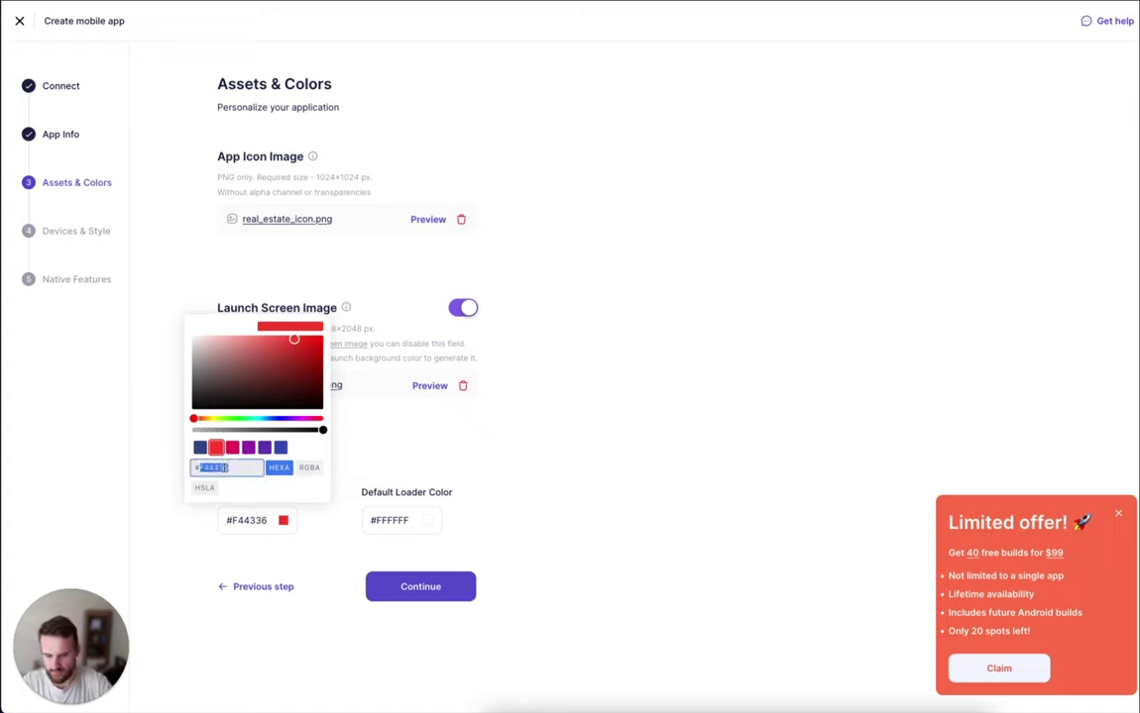
pyautogui.write('ffffff')
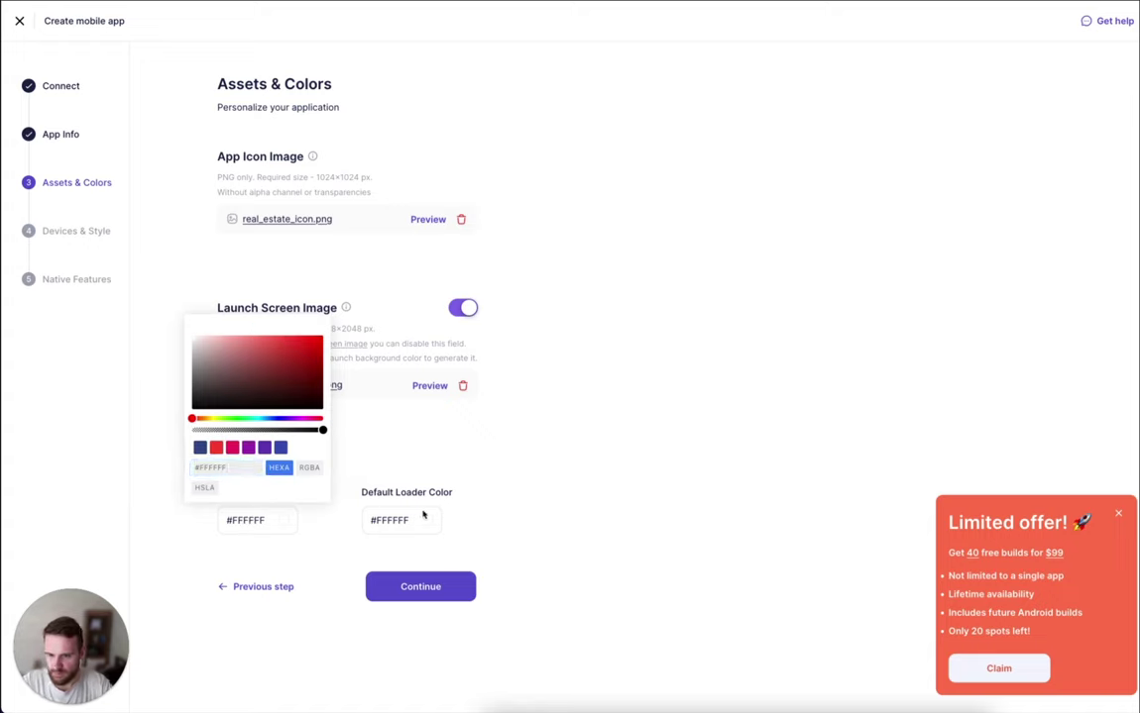
# Choose red #F44336 as the default loader colour and continue to Devices & Style.
pyautogui.click(423, 516)
pyautogui.click(366, 651)
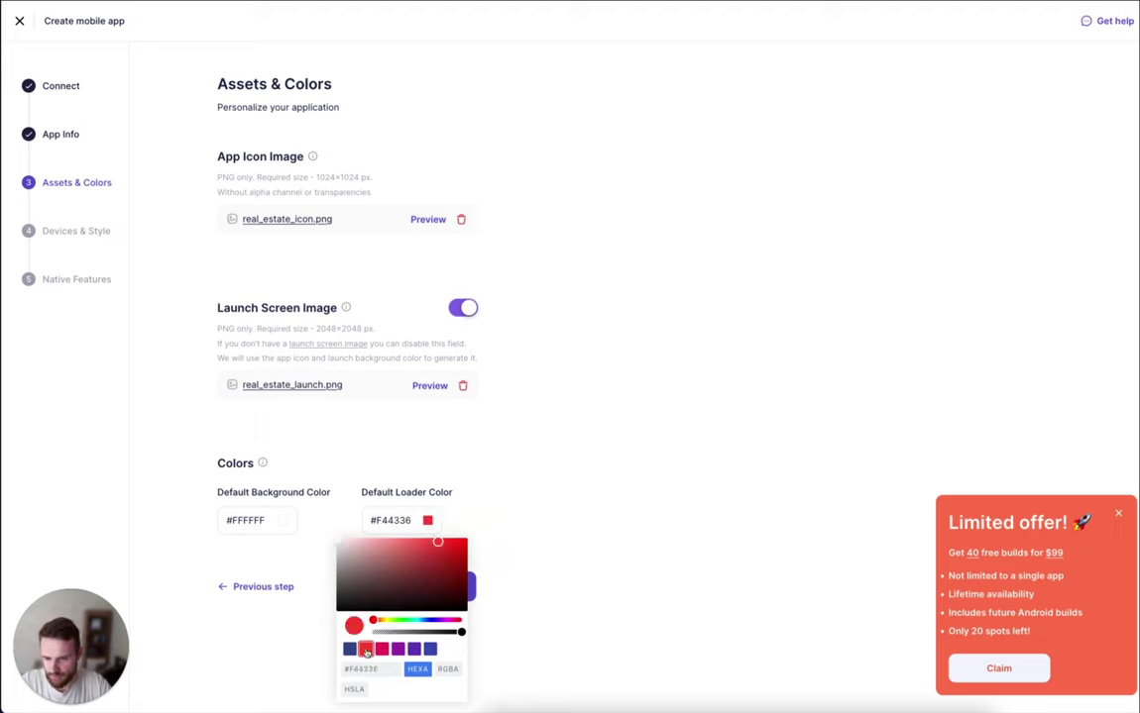
pyautogui.click(502, 485)
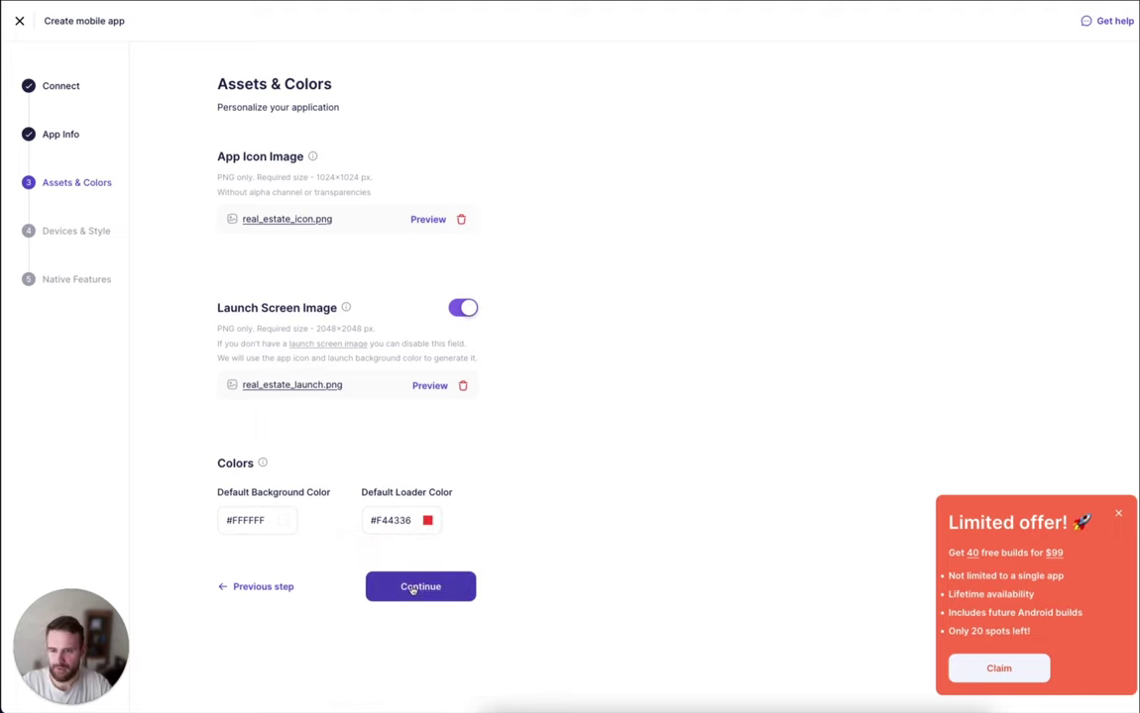
pyautogui.click(413, 588)
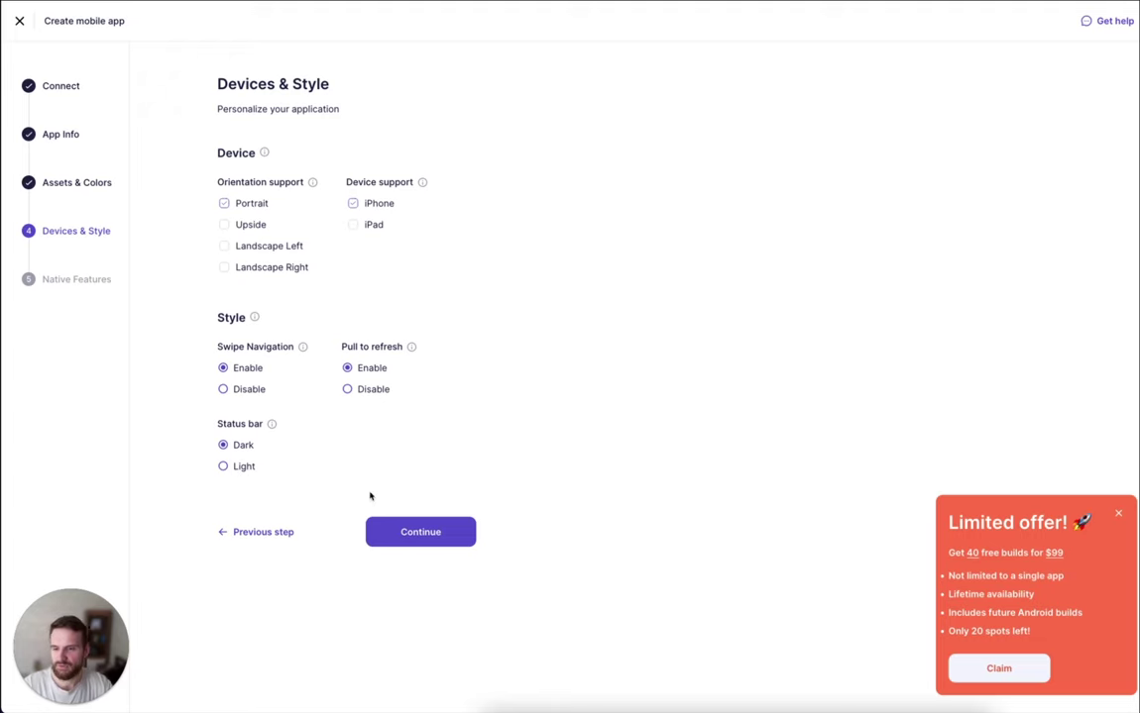
# Keep Portrait, iPhone and the default style options and continue to Native Features.
pyautogui.click(401, 532)
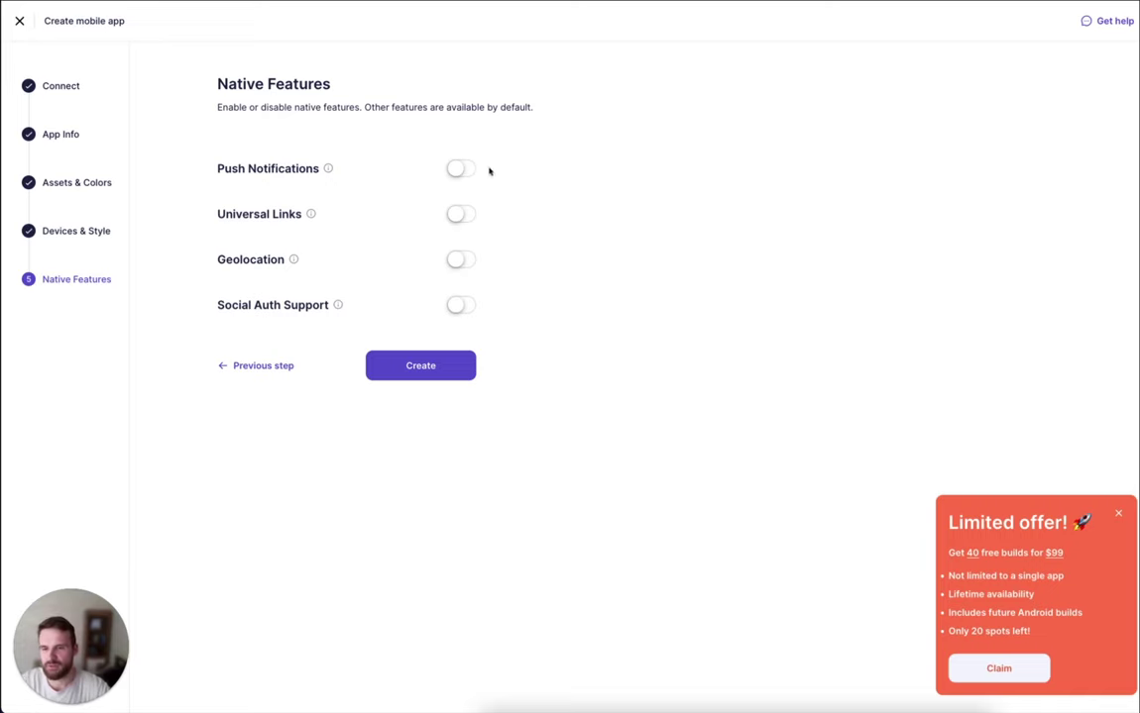
# Enable push notifications, paste the permission description and OneSignal App Id, and create the app.
pyautogui.click(458, 168)
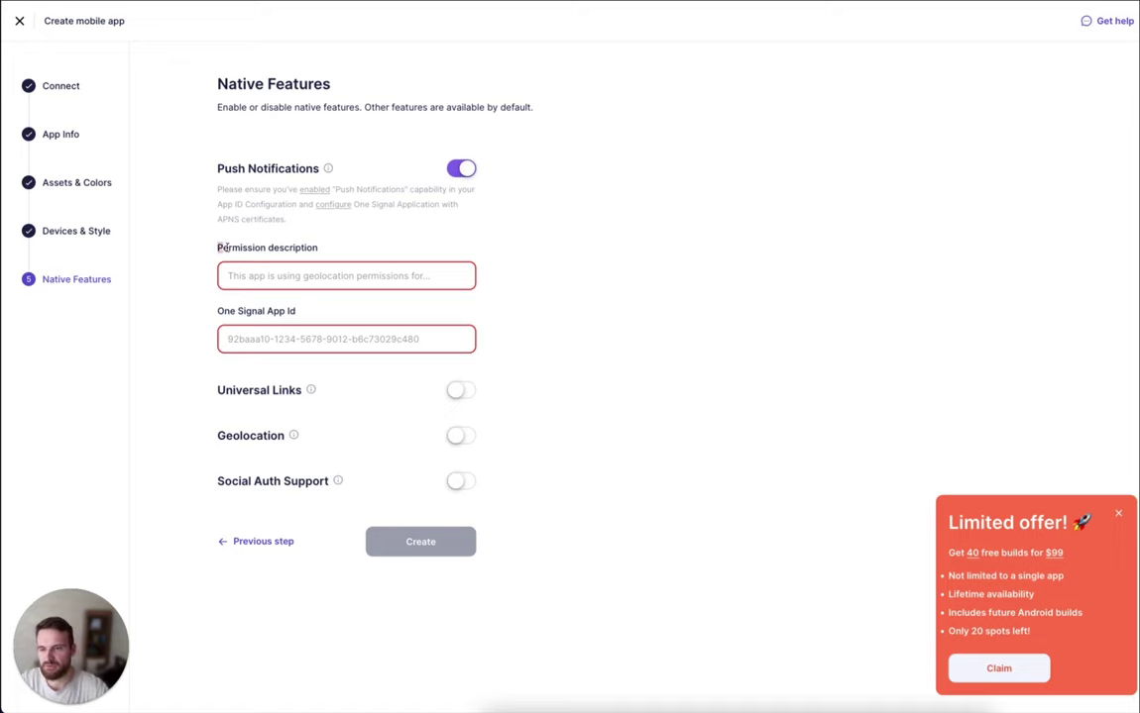
pyautogui.moveTo(223, 248); pyautogui.dragTo(322, 249)
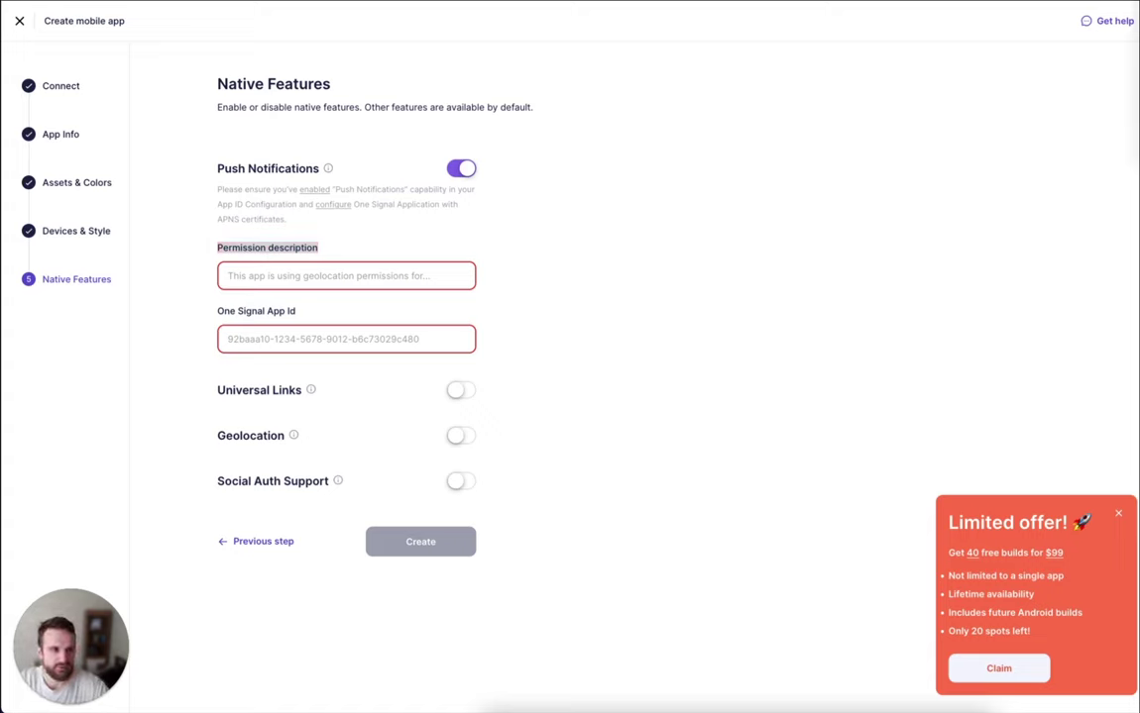
pyautogui.click(307, 275)
pyautogui.hotkey('ctrl', 'v')
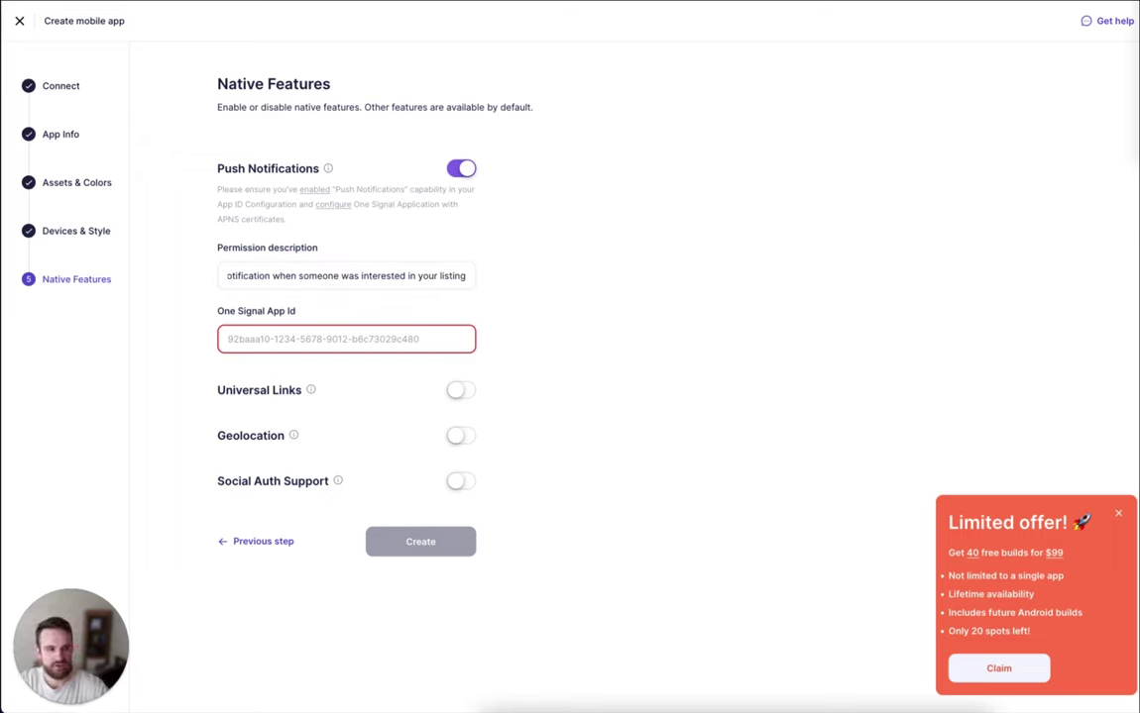
pyautogui.click(471, 337)
pyautogui.hotkey('ctrl', 'v')
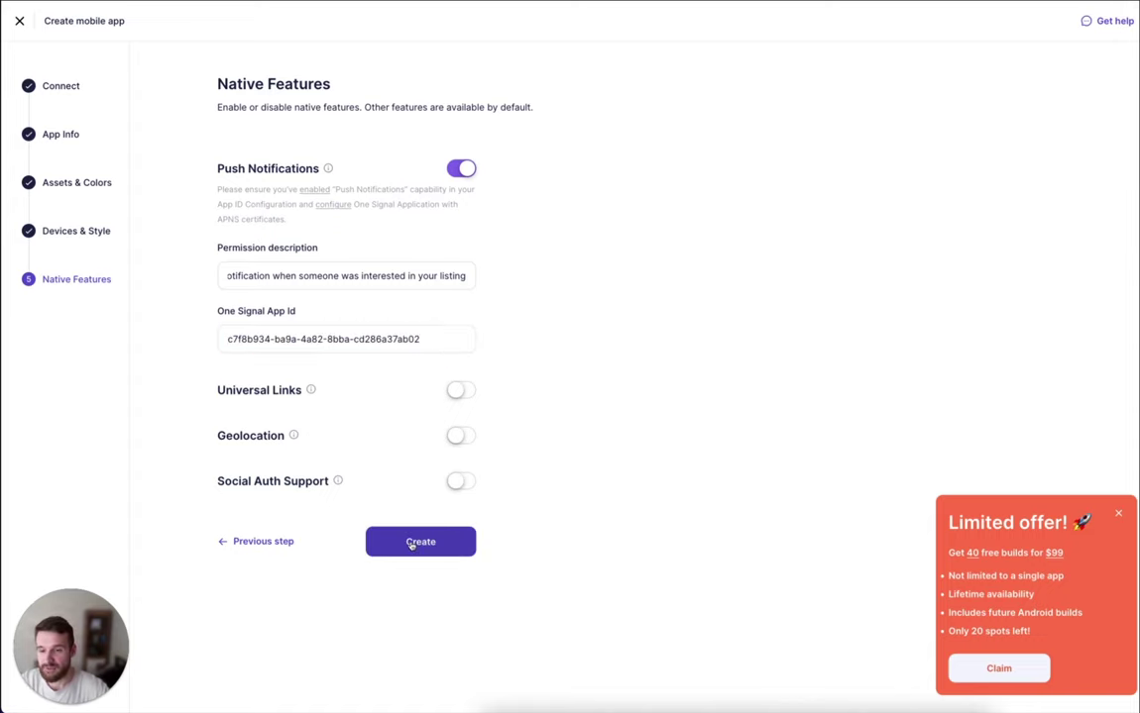
pyautogui.click(412, 544)
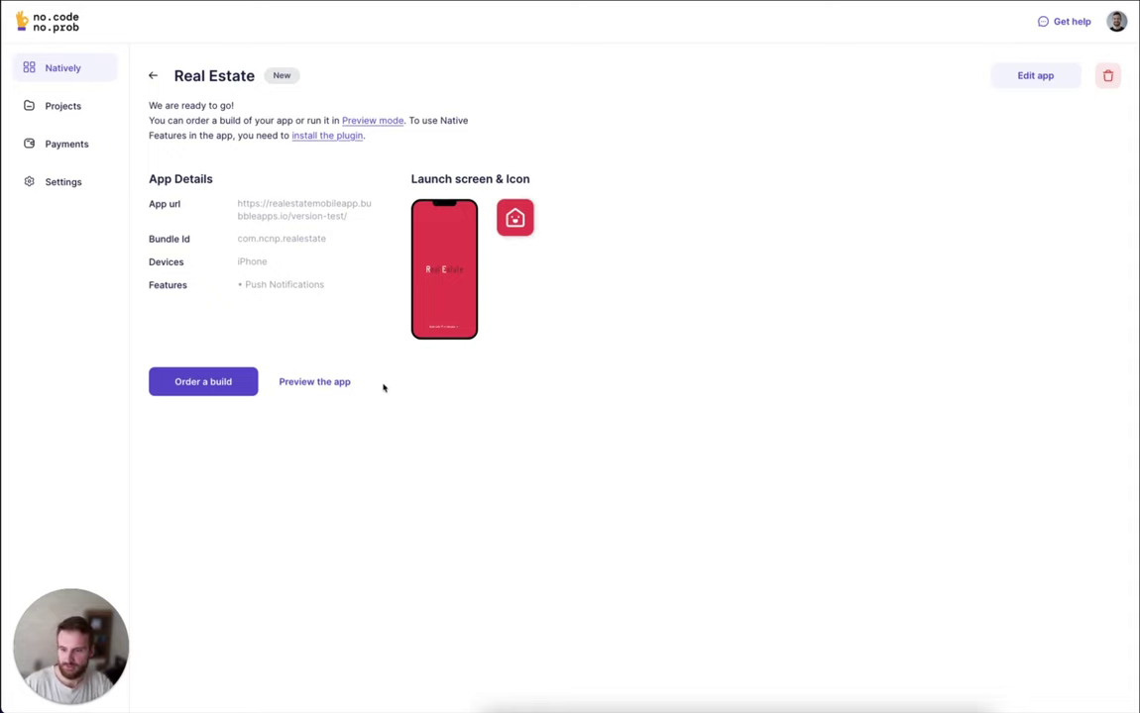
pyautogui.click(320, 386)
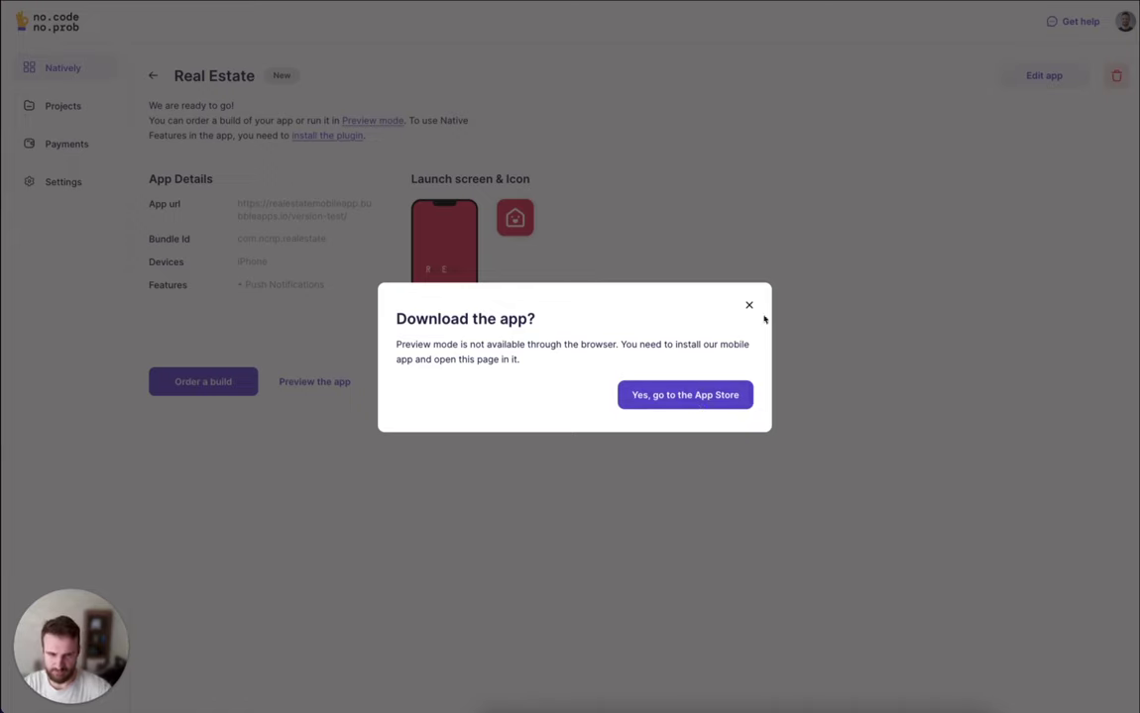
pyautogui.click(552, 283)
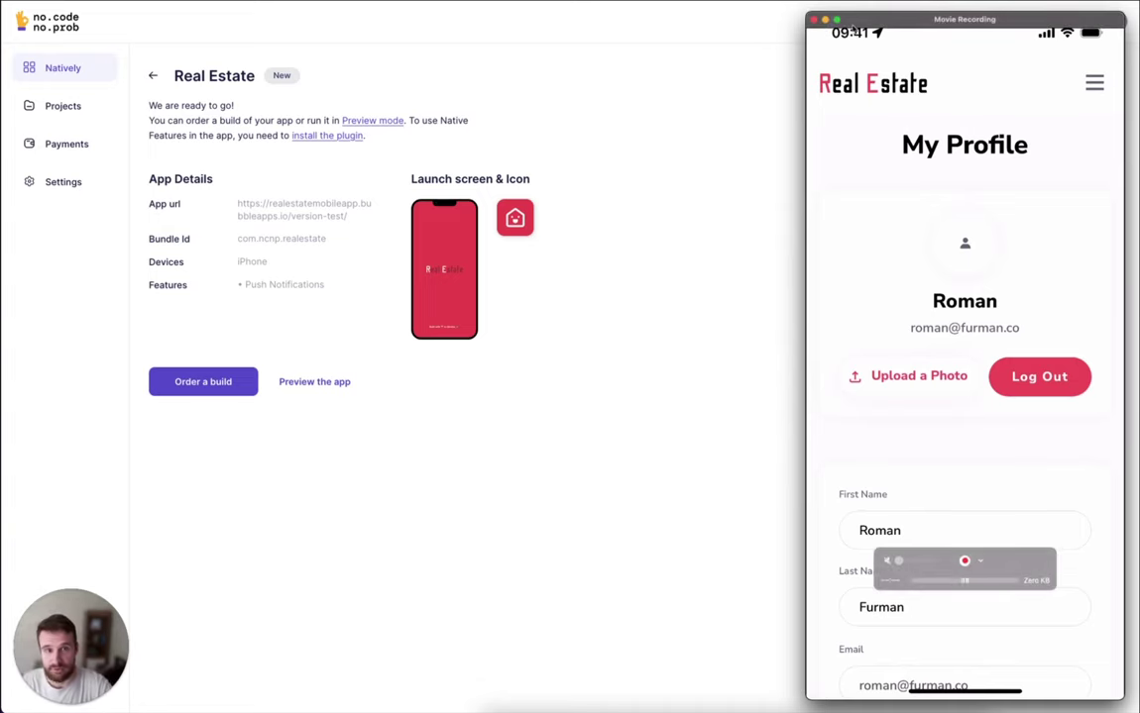
pyautogui.moveTo(860, 20); pyautogui.dragTo(875, 12)
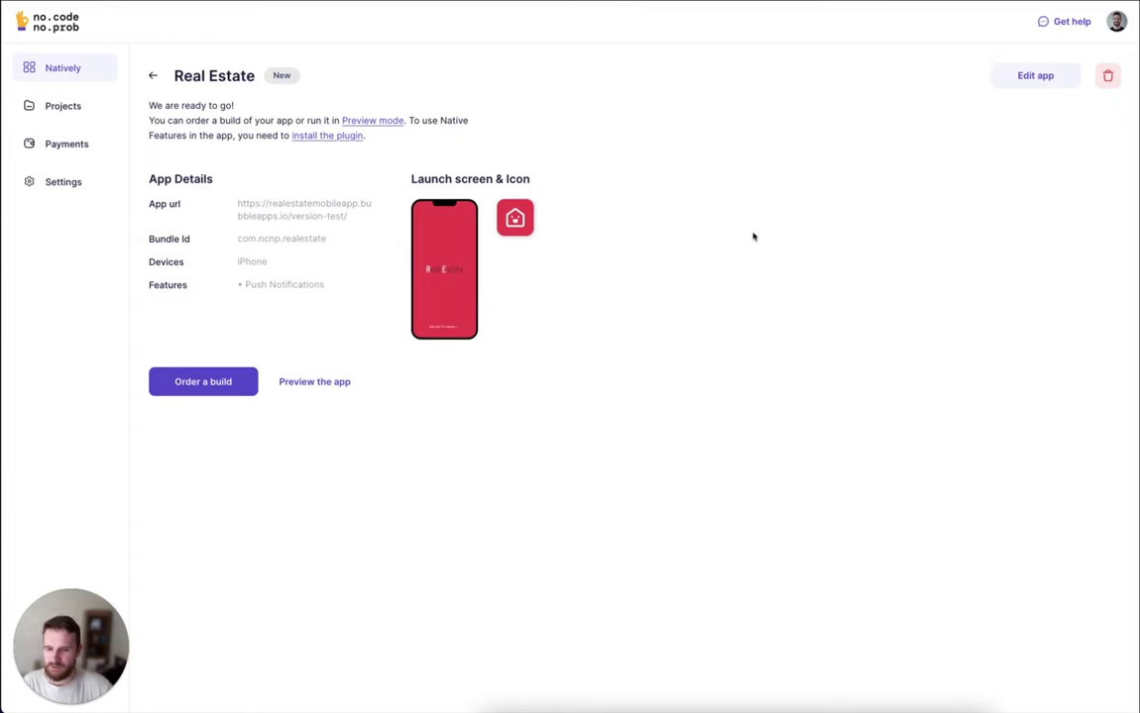
# Order an iOS build, confirm data and terms, change the app version to 1.0.1, and finish.
pyautogui.click(196, 386)
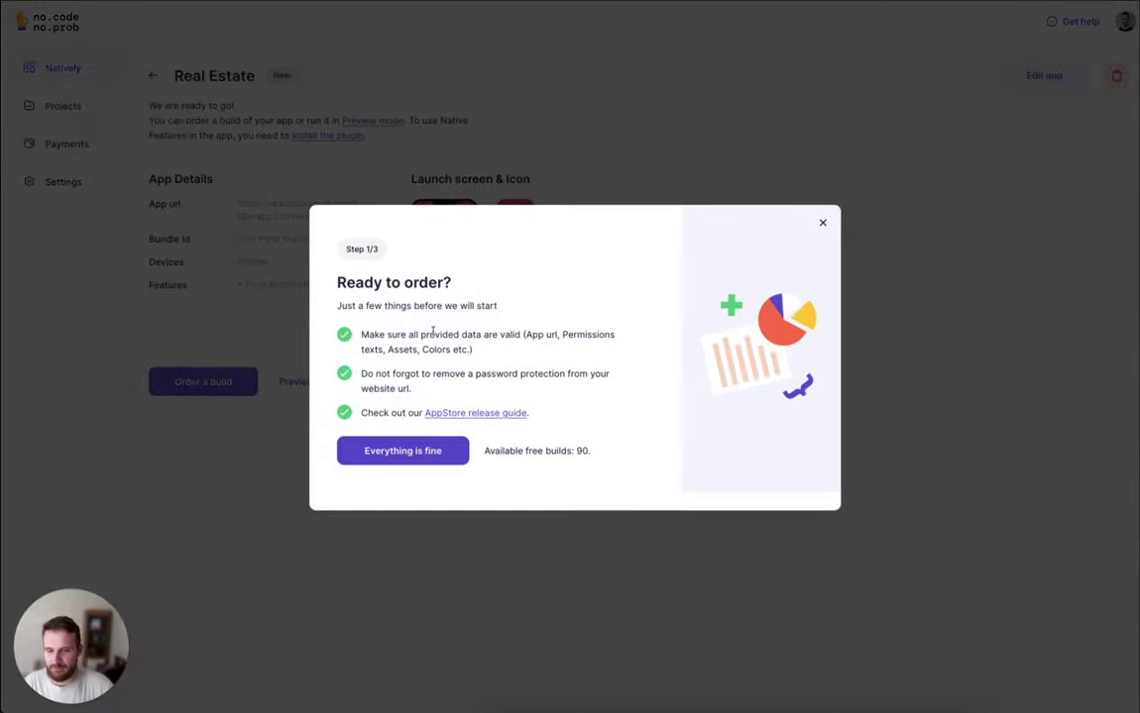
pyautogui.click(417, 456)
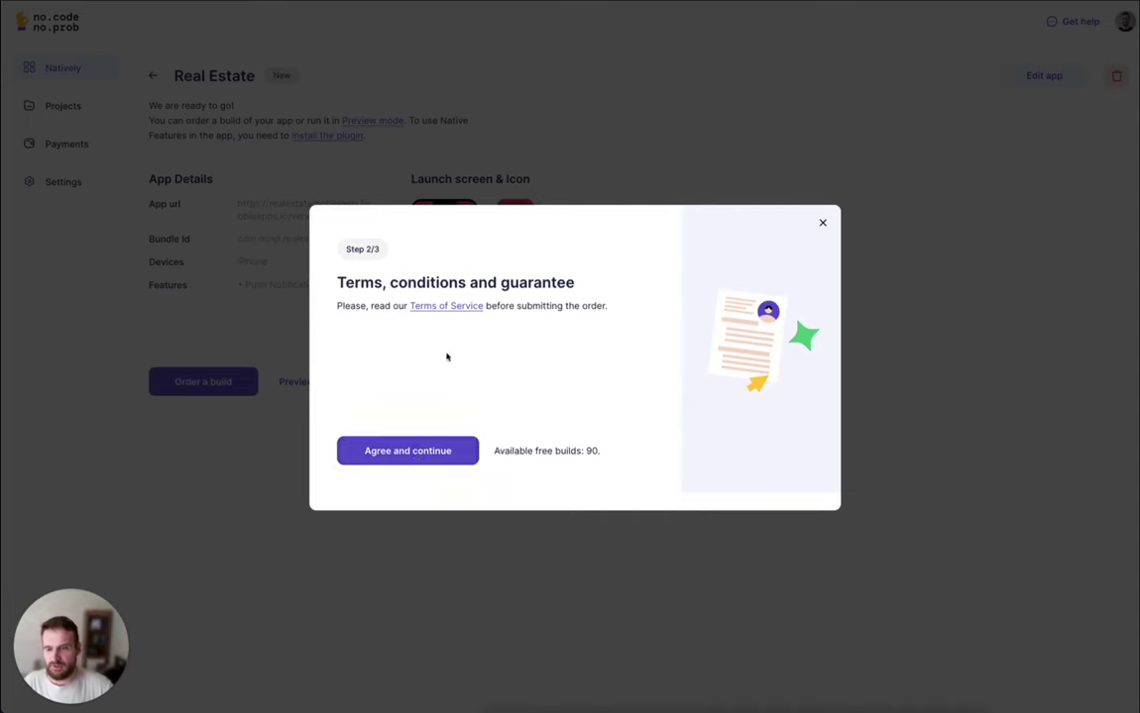
pyautogui.click(417, 456)
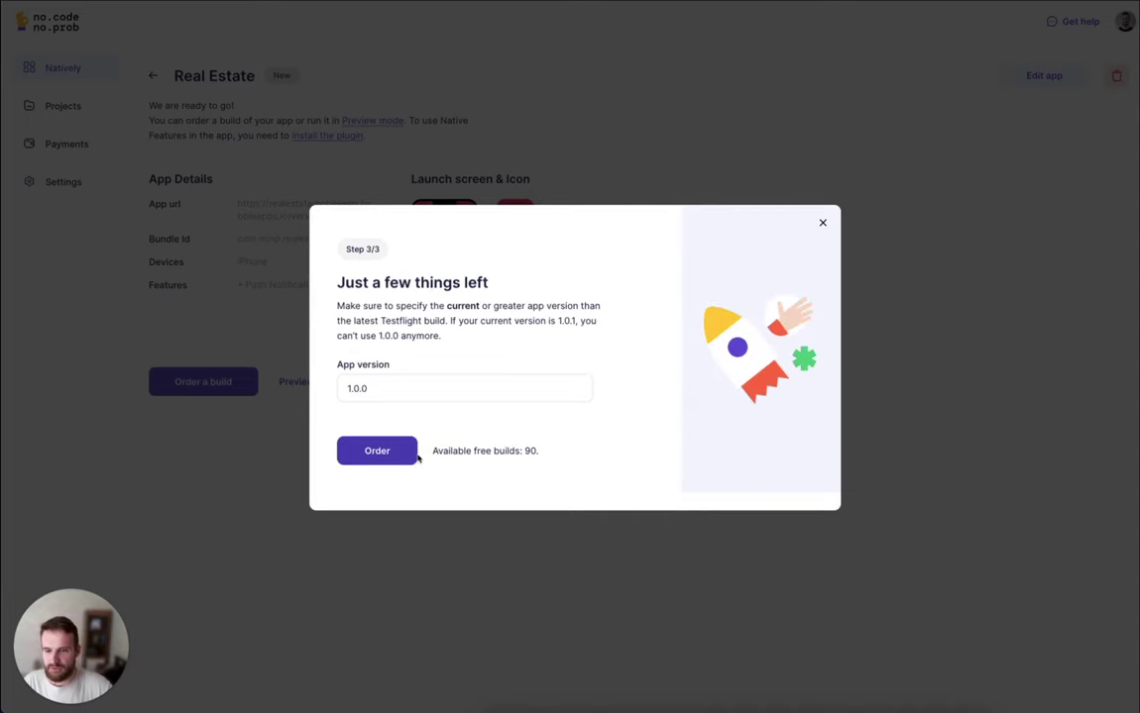
pyautogui.click(380, 388)
pyautogui.press('BackSpace')
pyautogui.write('1')
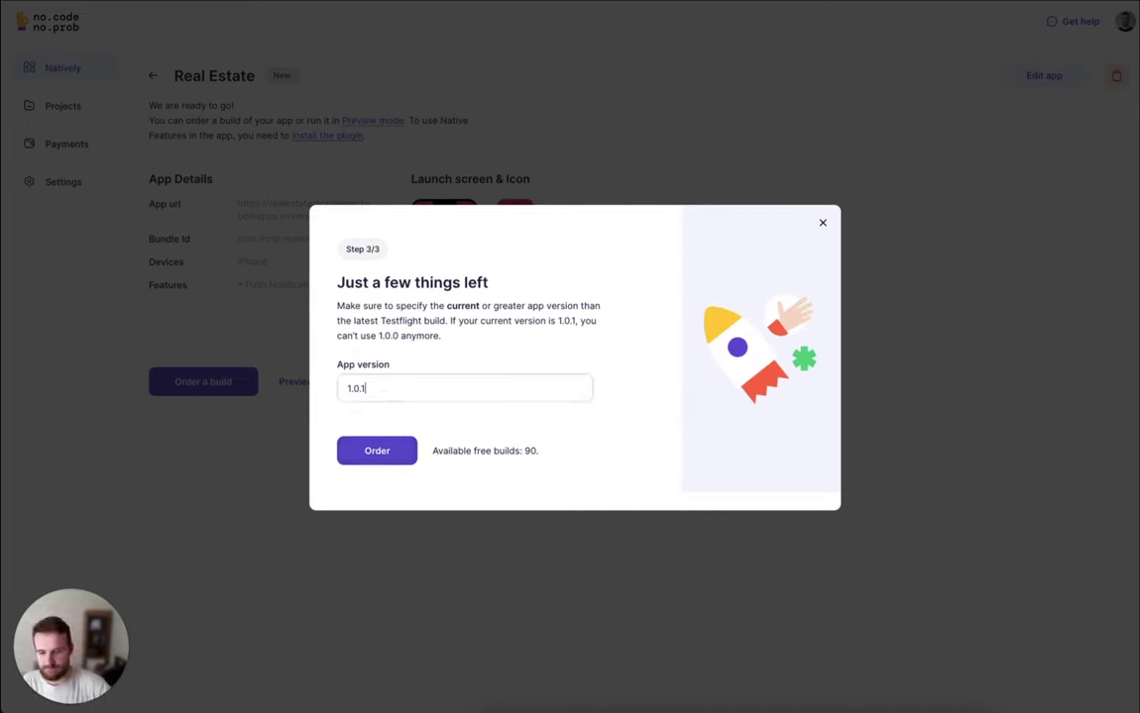
pyautogui.click(379, 451)
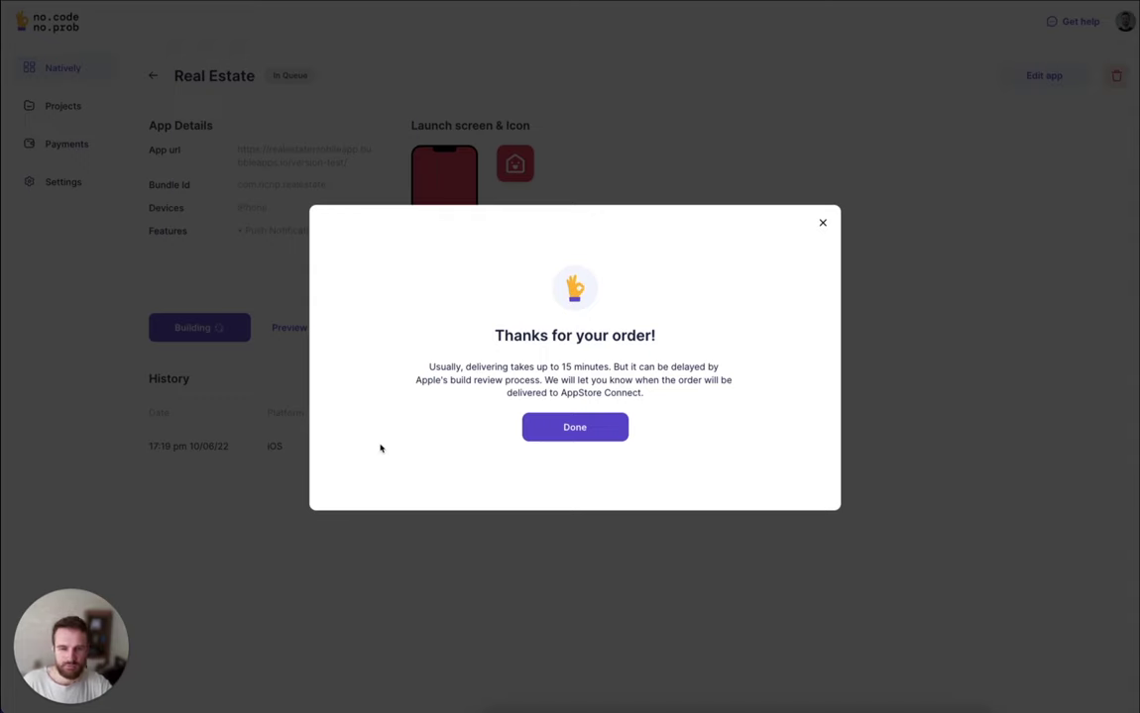
pyautogui.click(528, 427)
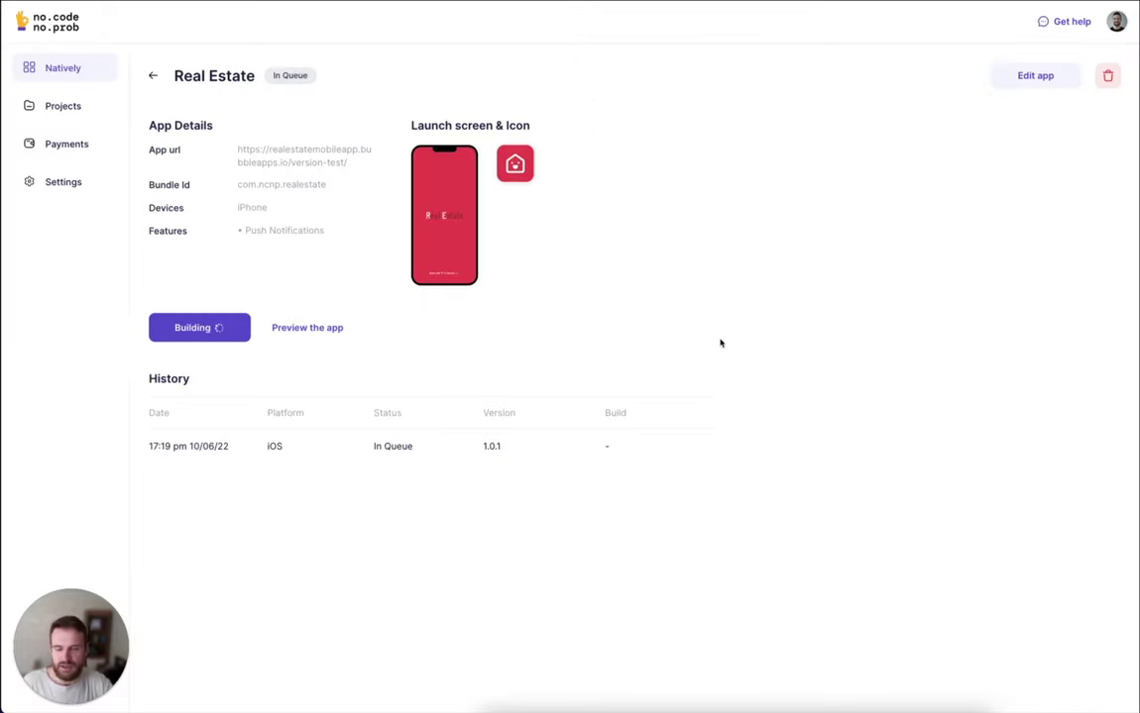